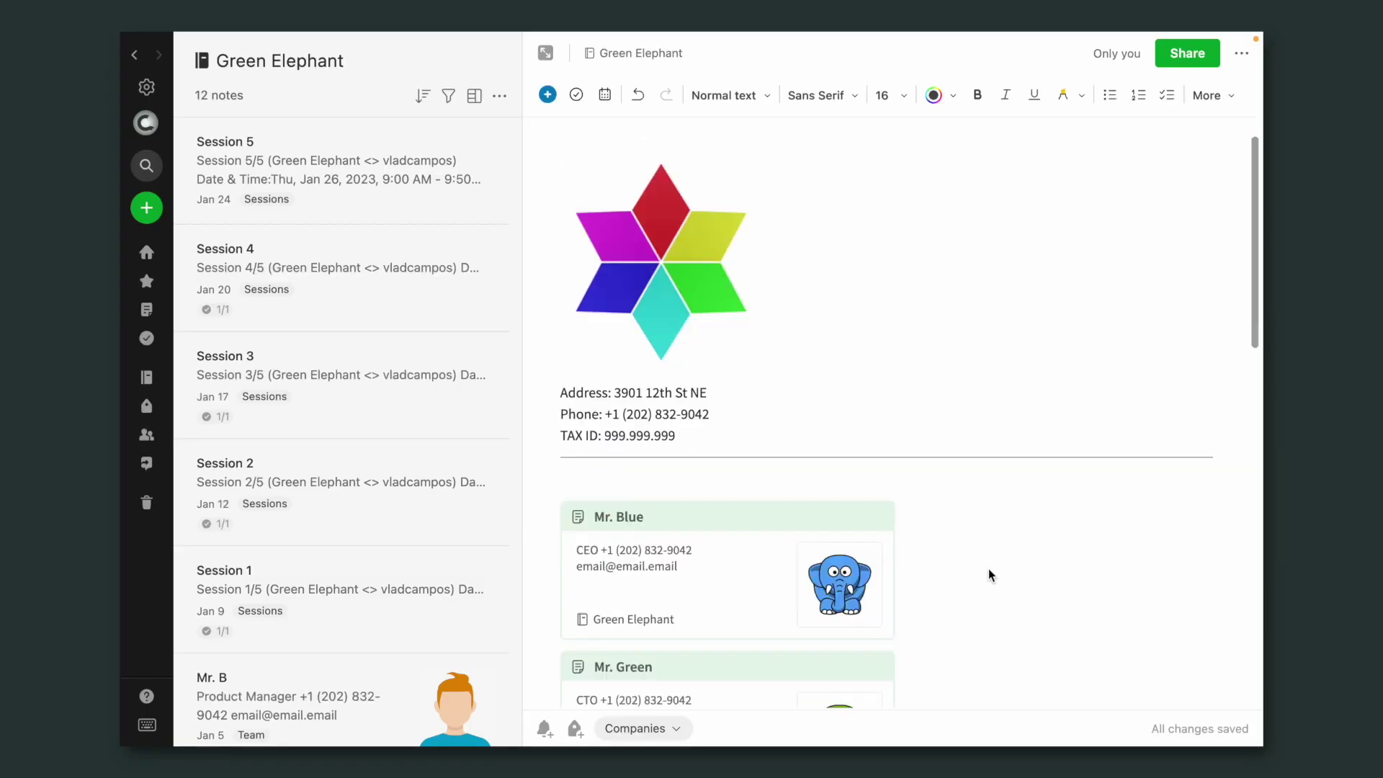
# - Below the Session links in Green Elephant, turn a typed () into a '30-day follow-up' task
pyautogui.scroll(-10, 988, 569)
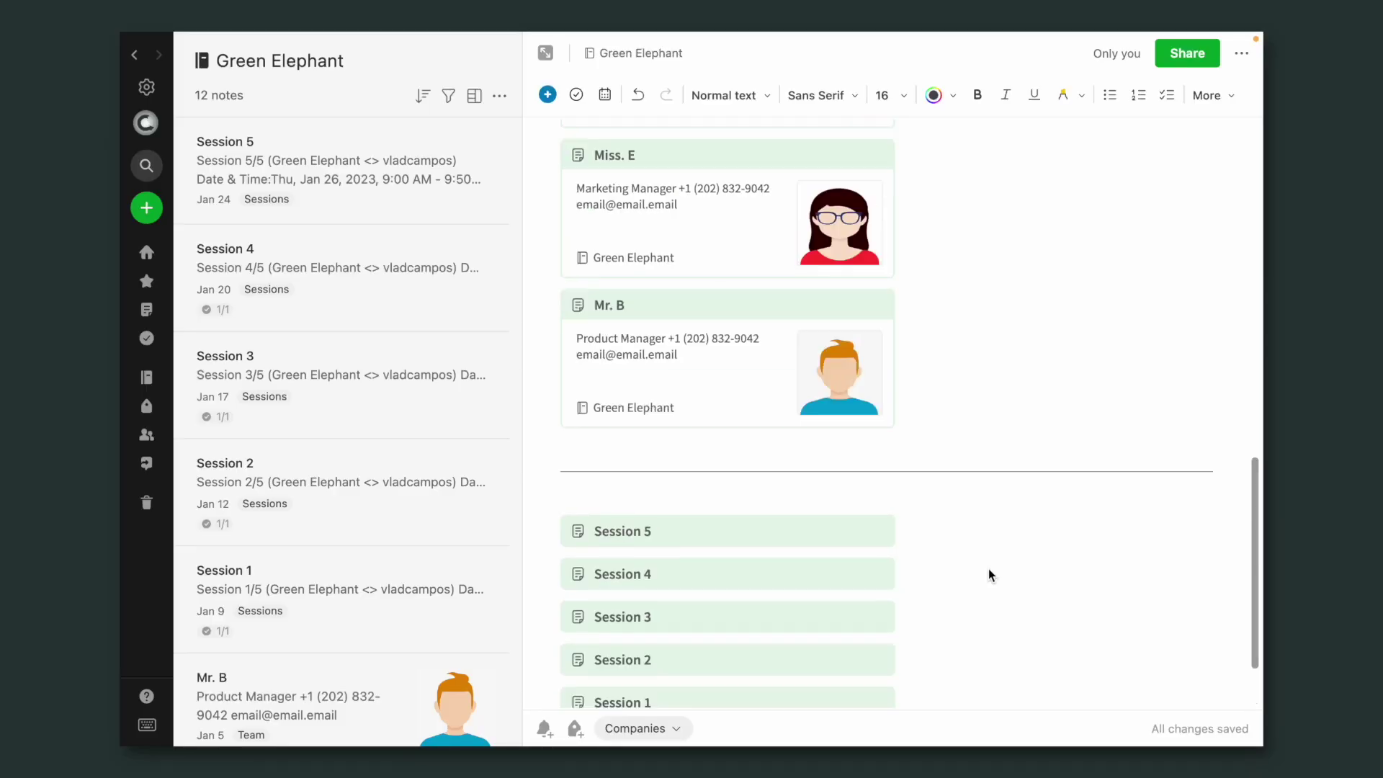
pyautogui.scroll(-10, 988, 574)
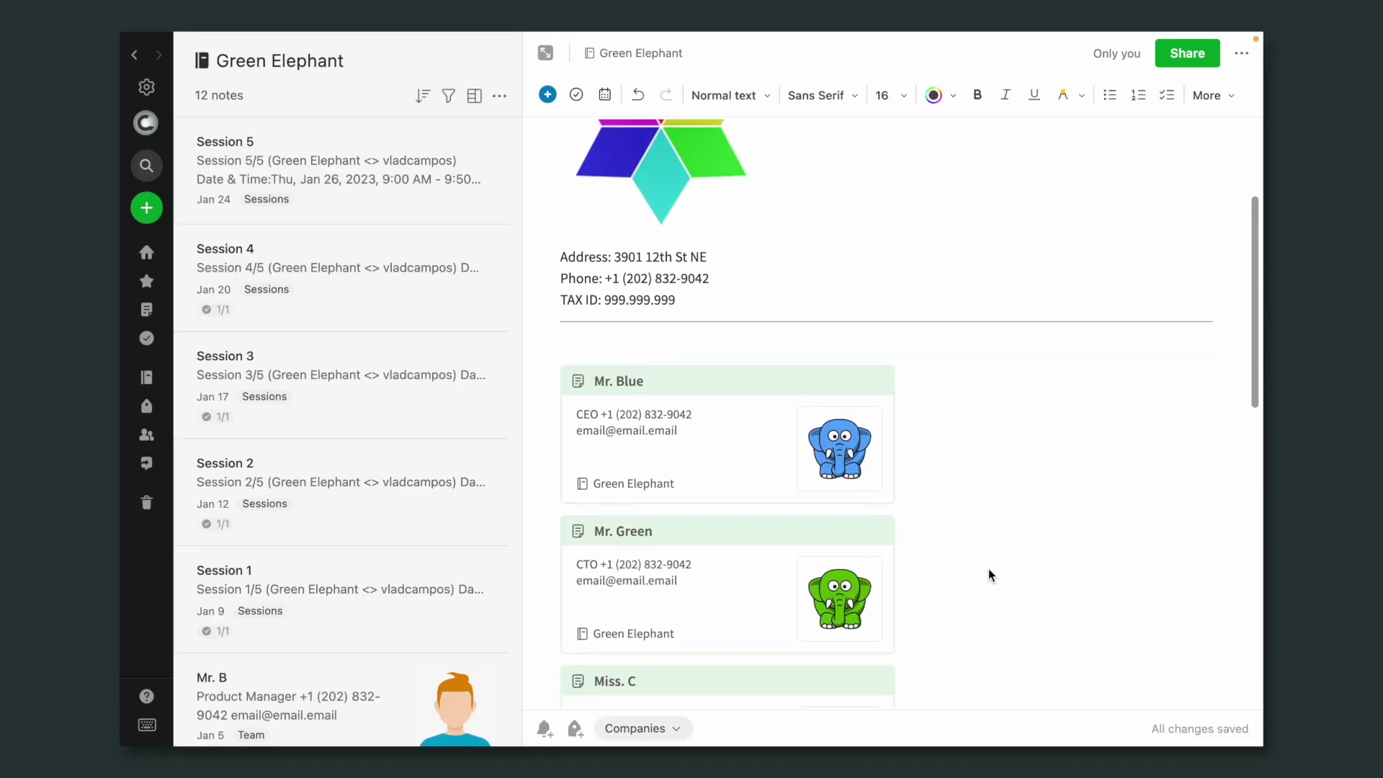
pyautogui.scroll(-3, 917, 634)
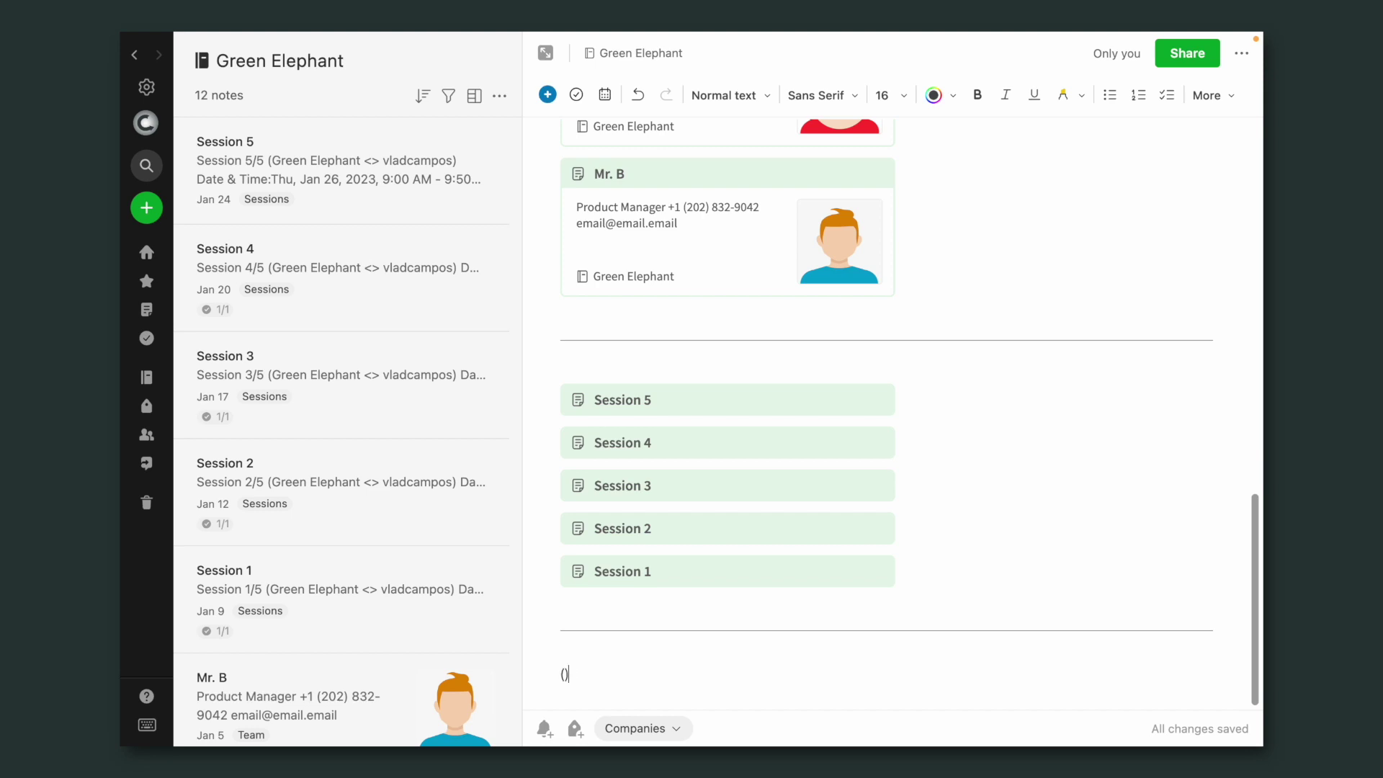
pyautogui.press('space')
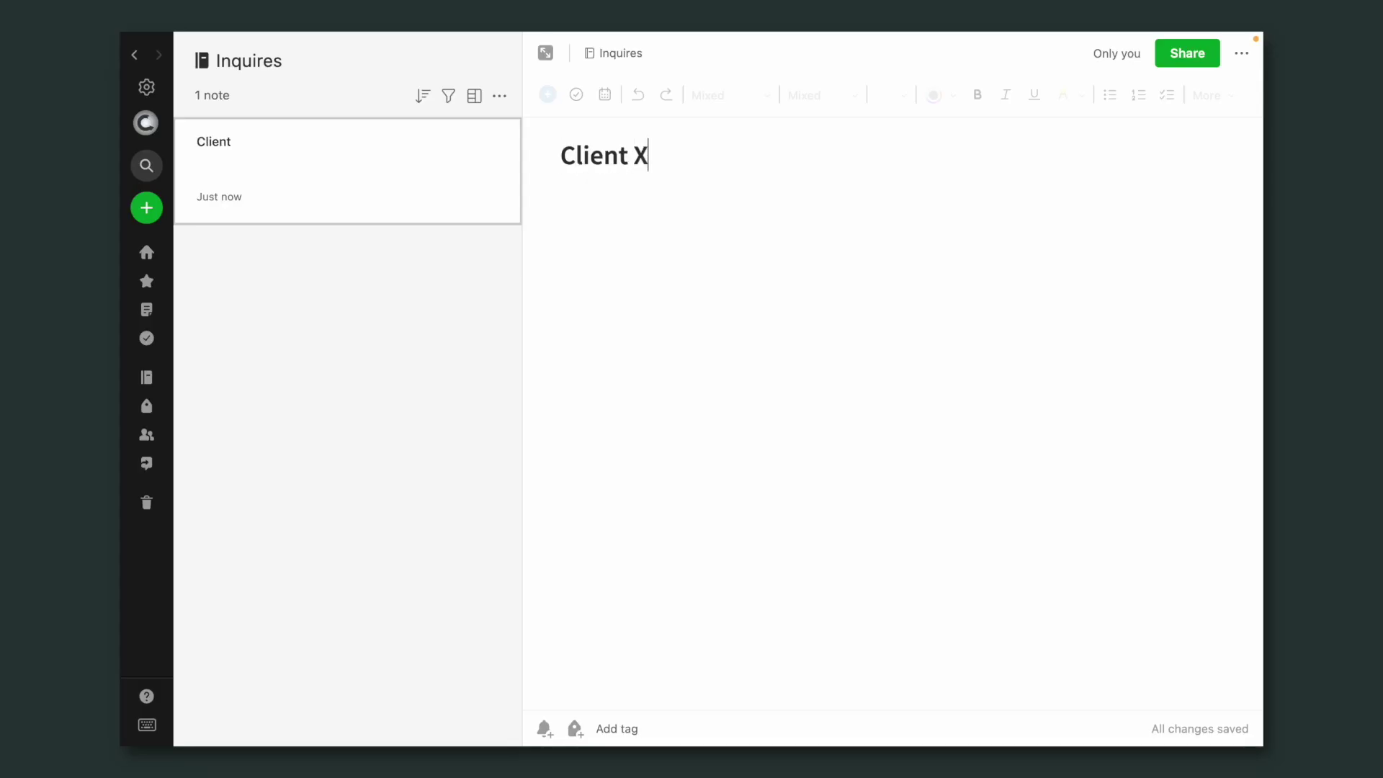
# - Add a line of placeholder body text under the Client X title
pyautogui.press('Return')
pyautogui.write('sd')
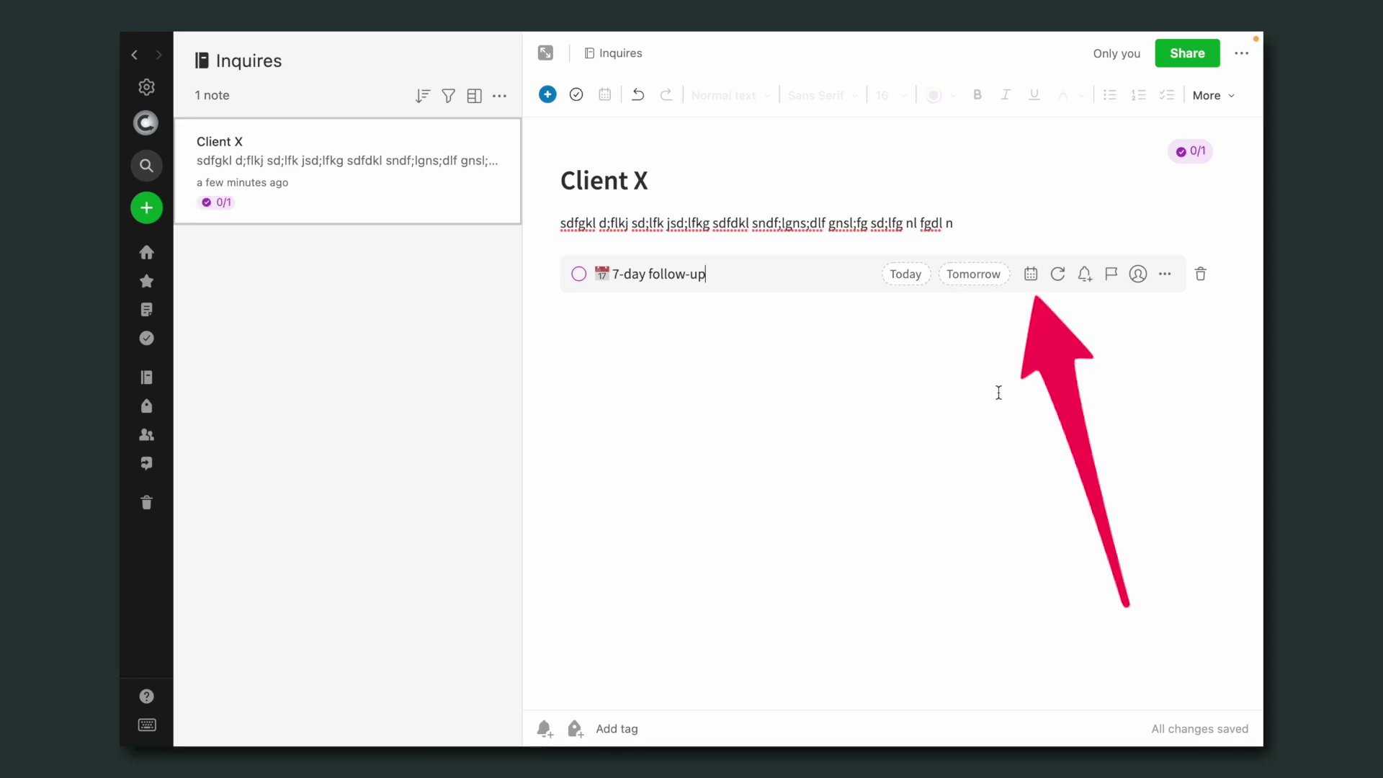
# - Make the 7-day follow-up task due May 24 and the 30-day follow-up task due June 17
pyautogui.click(1031, 276)
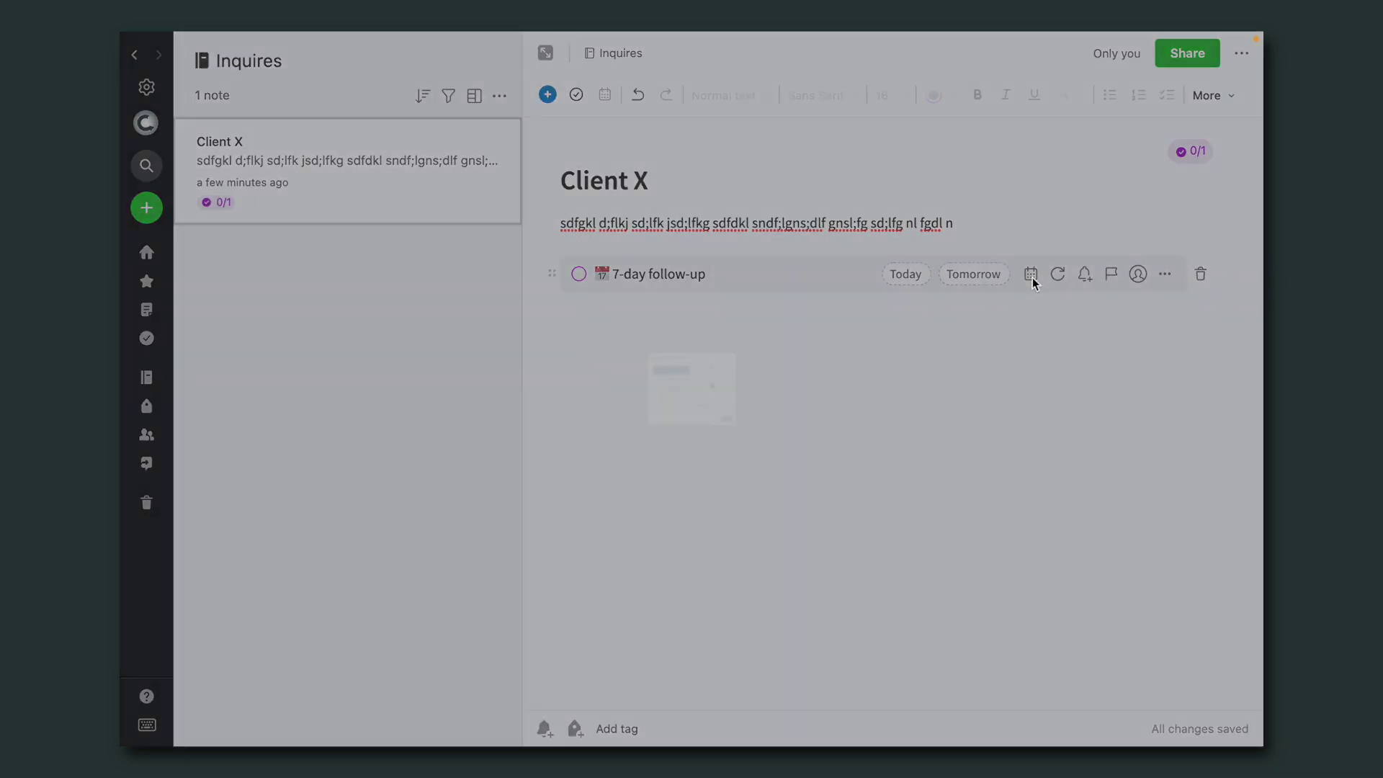
pyautogui.click(818, 397)
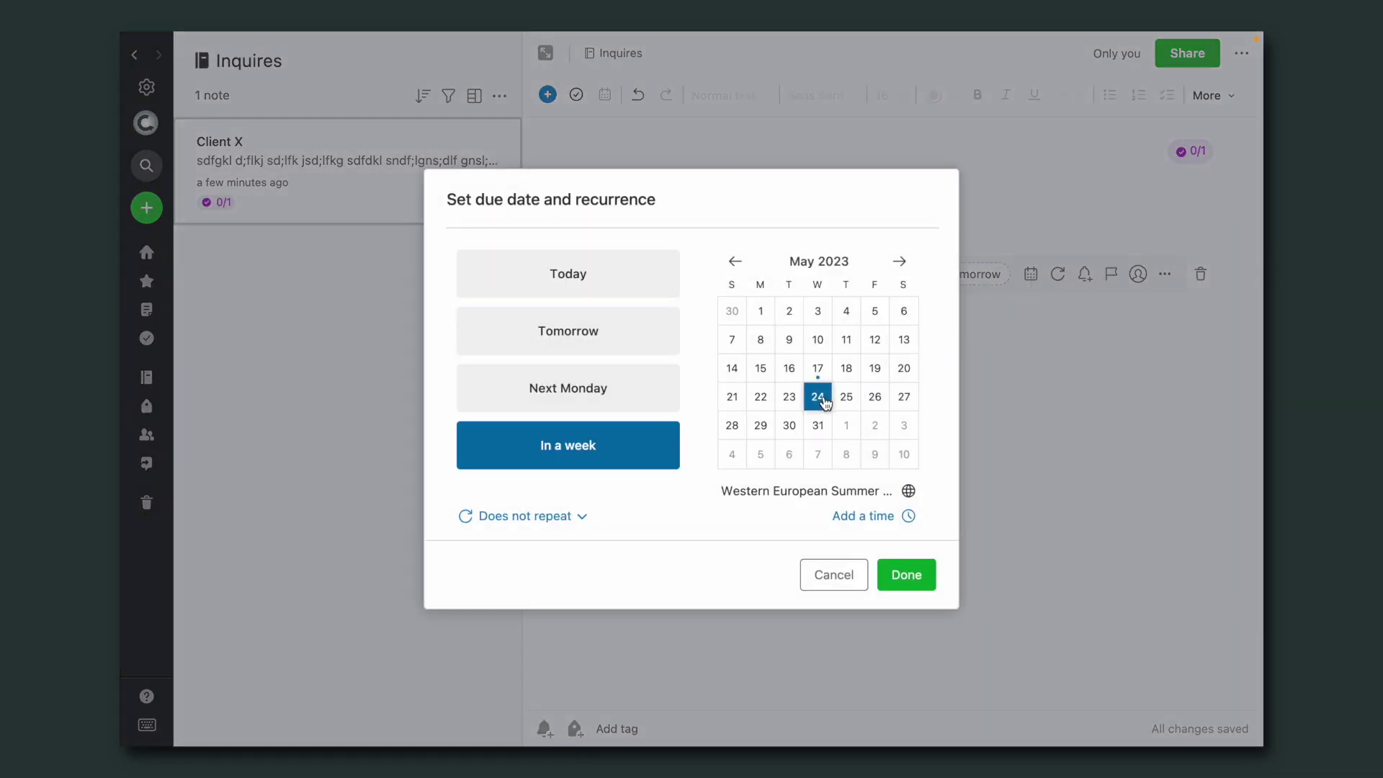
pyautogui.click(919, 576)
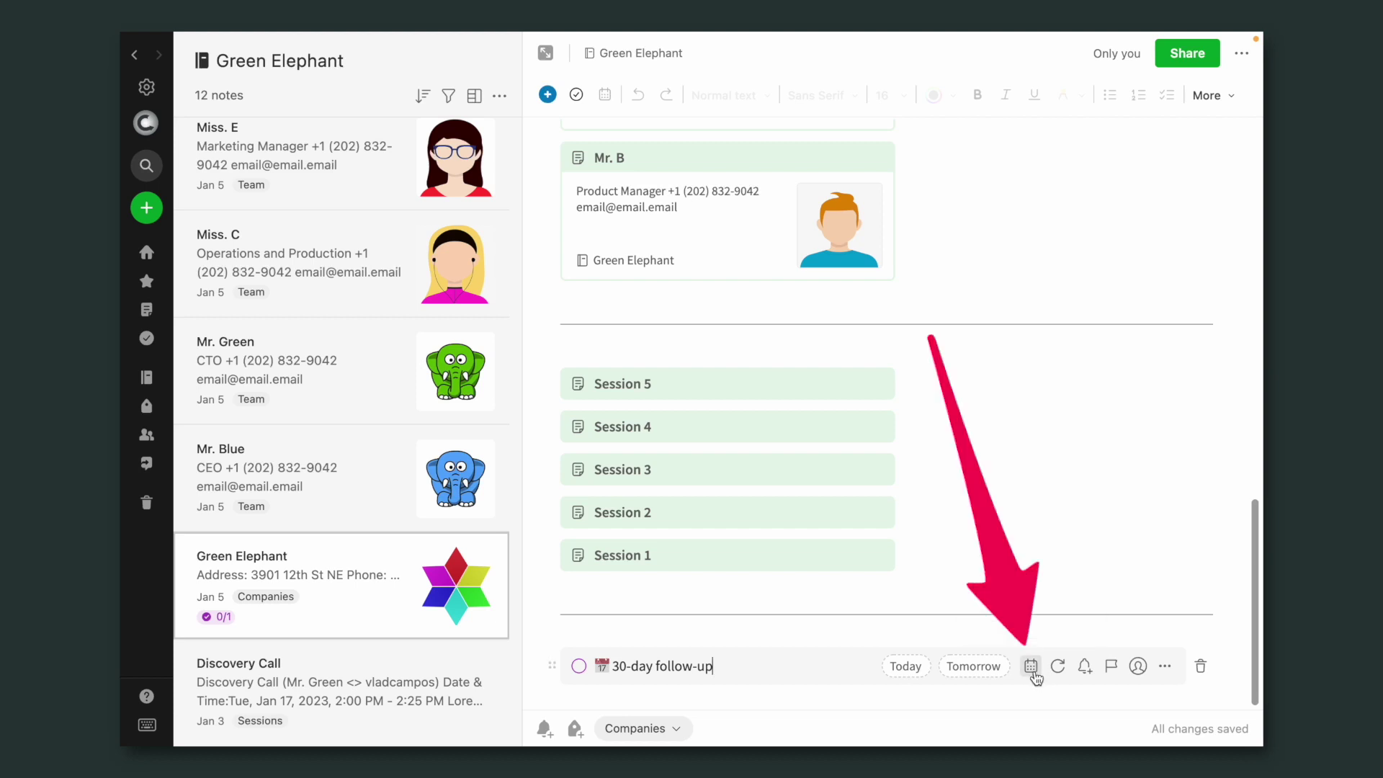
pyautogui.click(1032, 666)
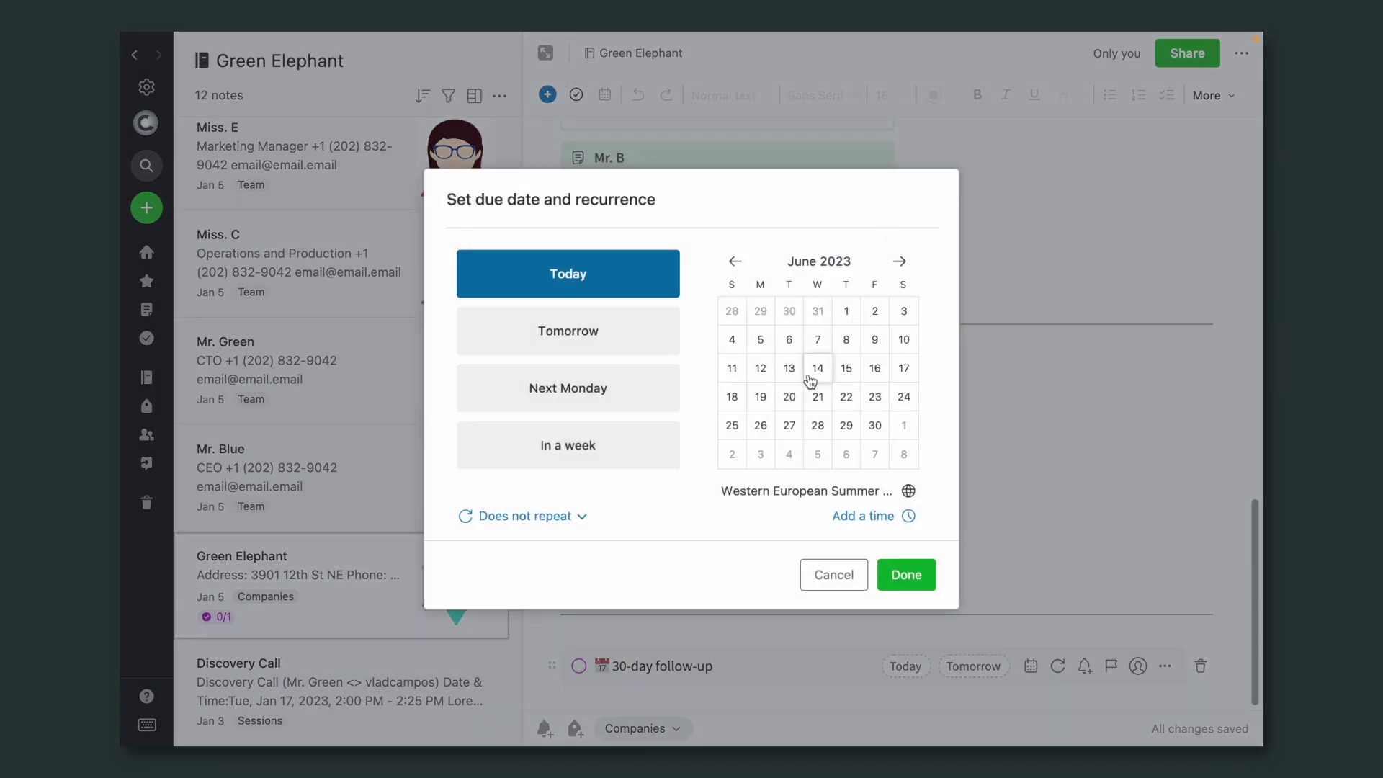
pyautogui.click(896, 369)
pyautogui.click(922, 582)
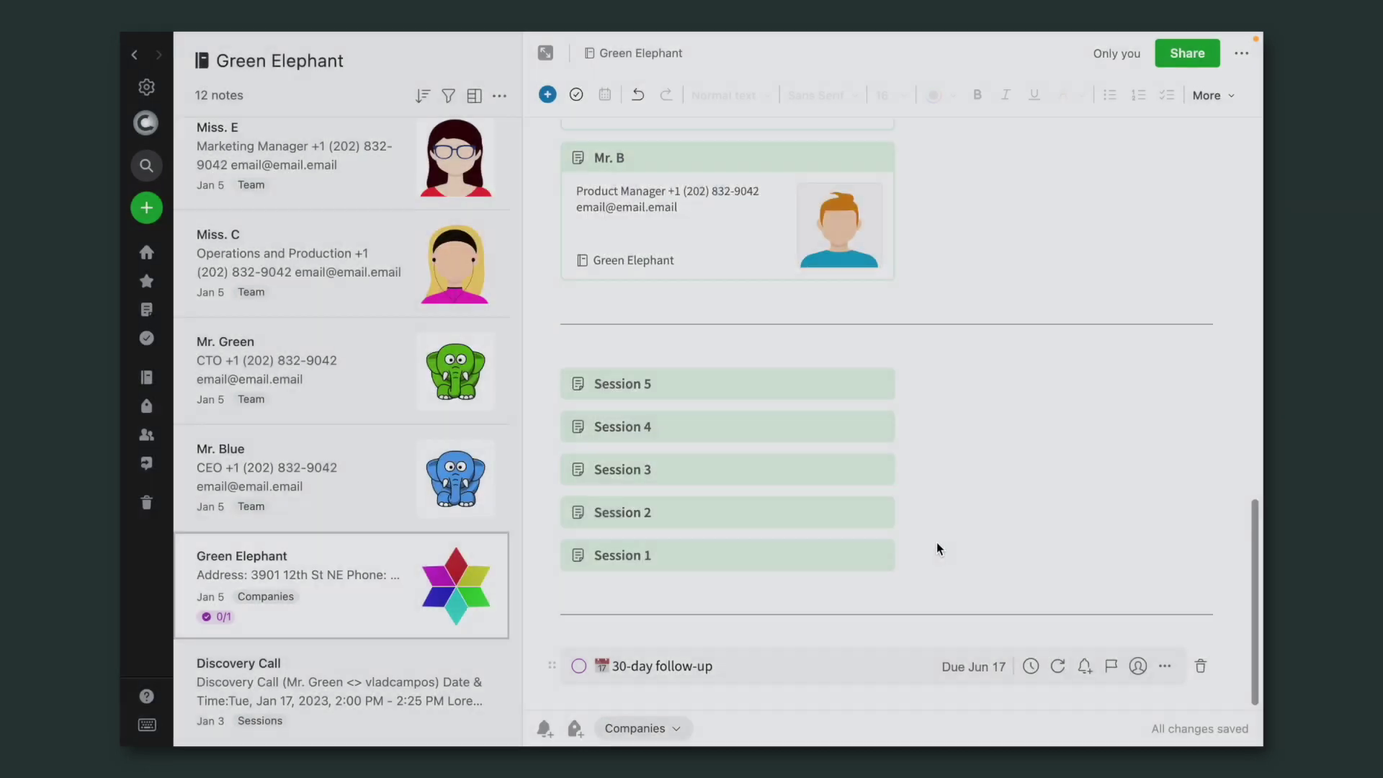
pyautogui.click(148, 255)
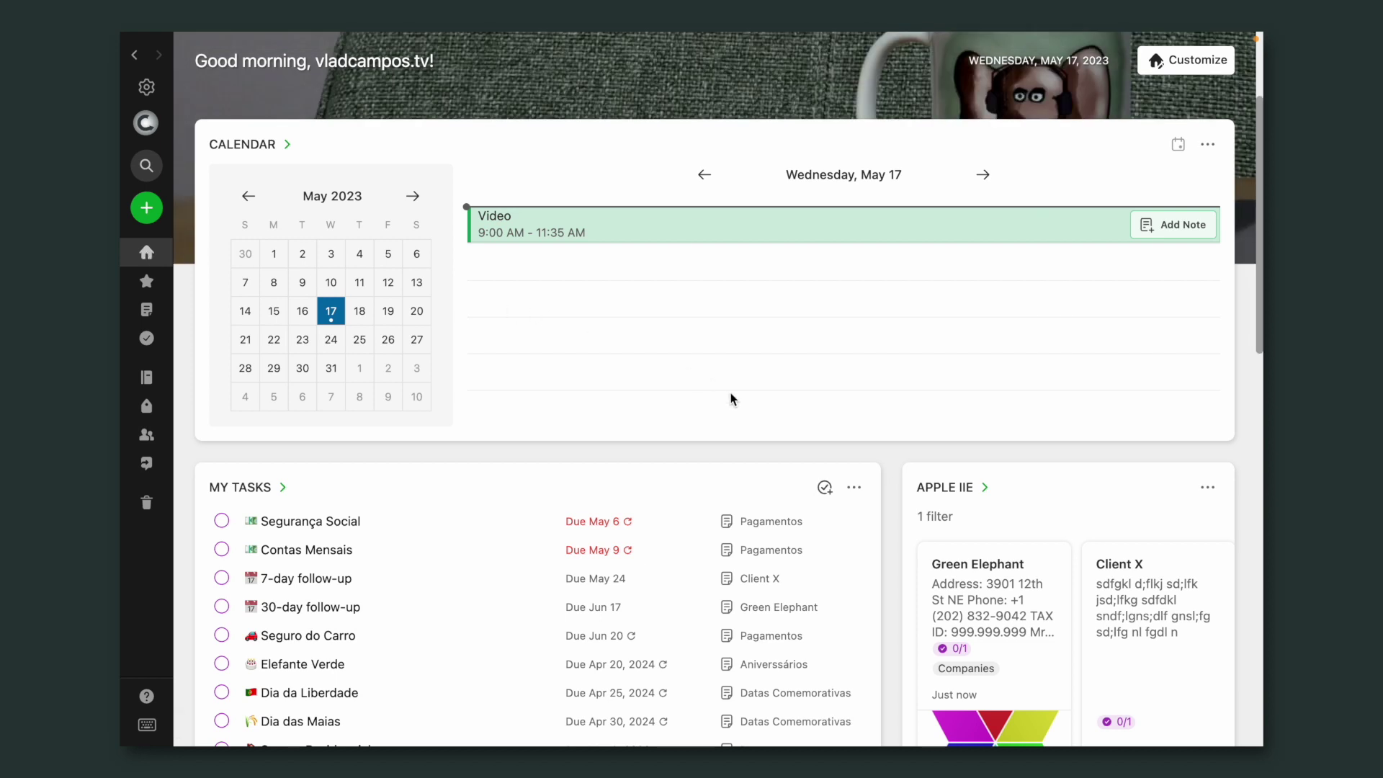
# - Review both dated follow-ups on Home, then open Green Elephant from its 30-day task
pyautogui.scroll(-2, 887, 514)
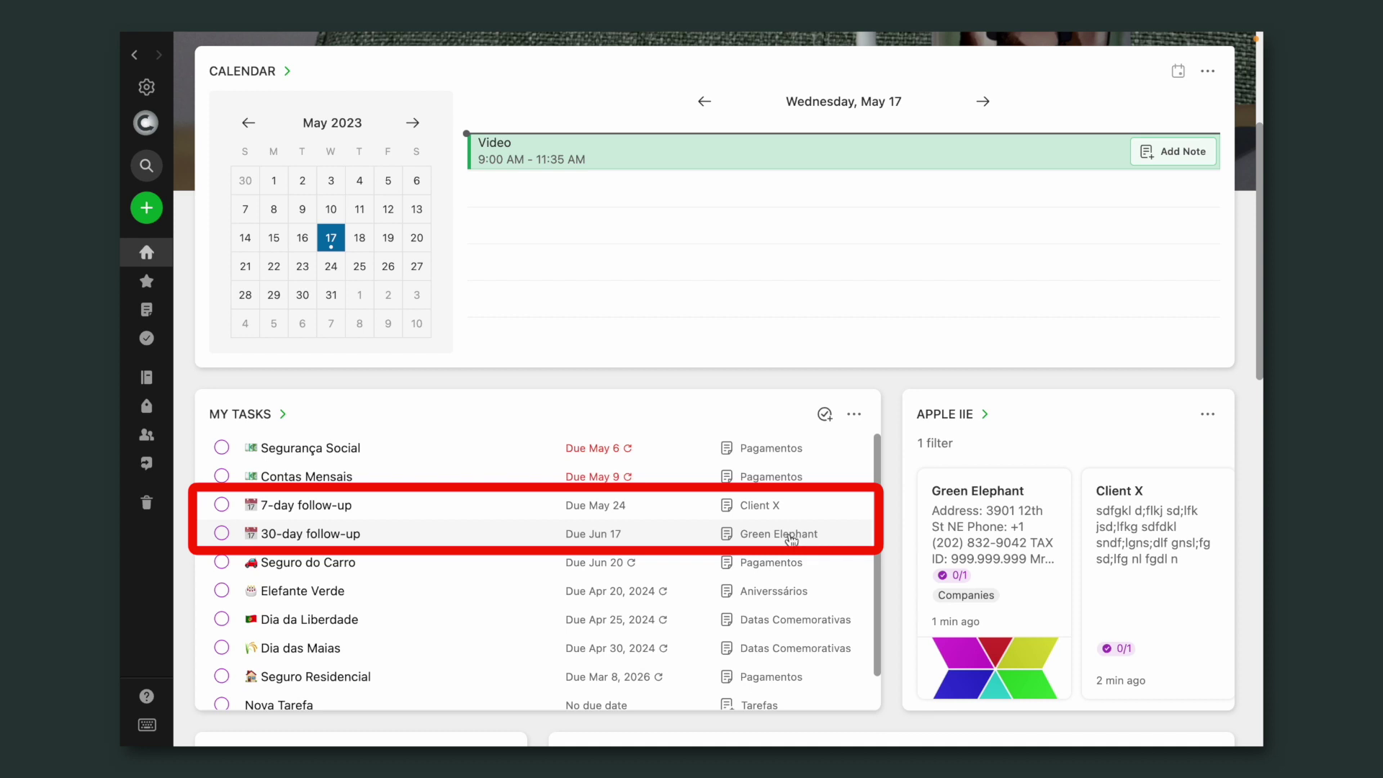
pyautogui.click(791, 540)
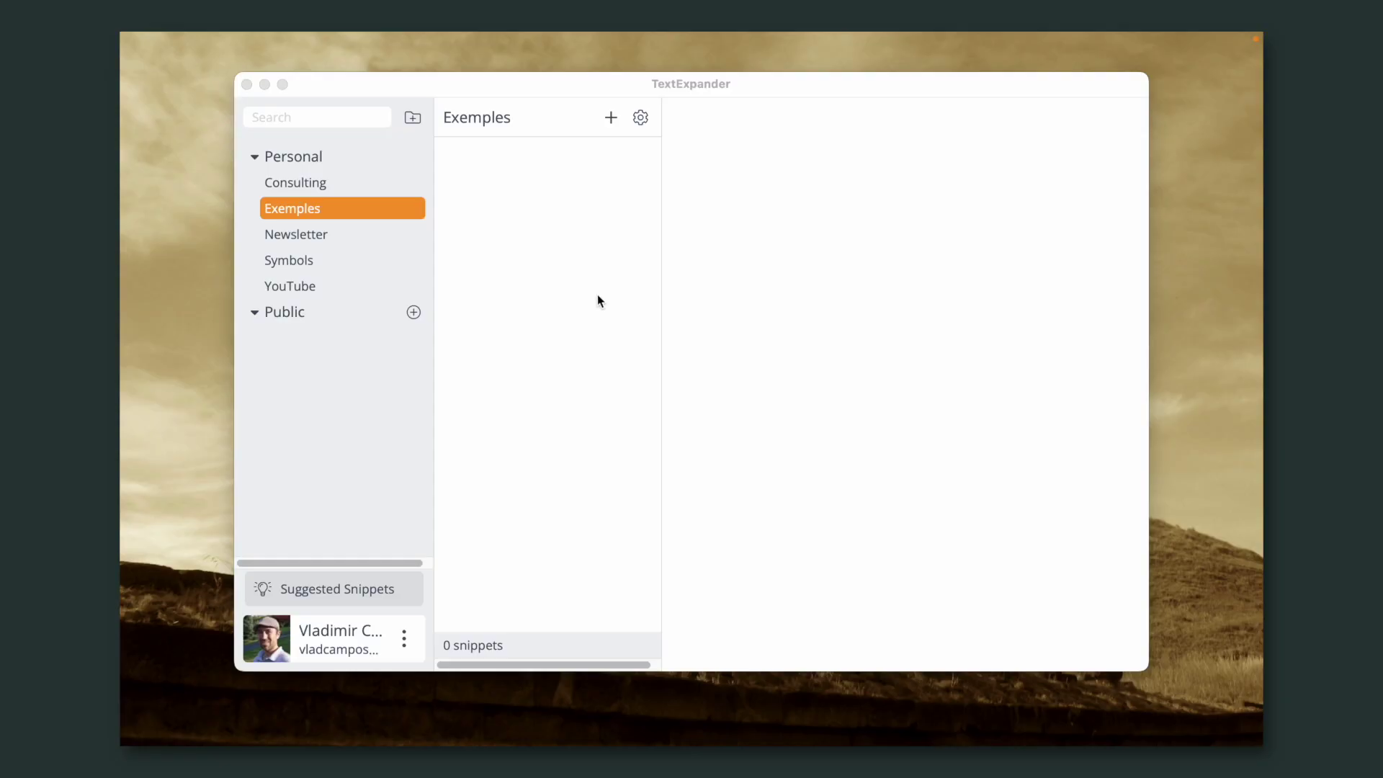
# - Add an Exemples snippet whose content is (), a Tab keystroke, then '7-day follow-up'
pyautogui.click(612, 118)
pyautogui.write('()')
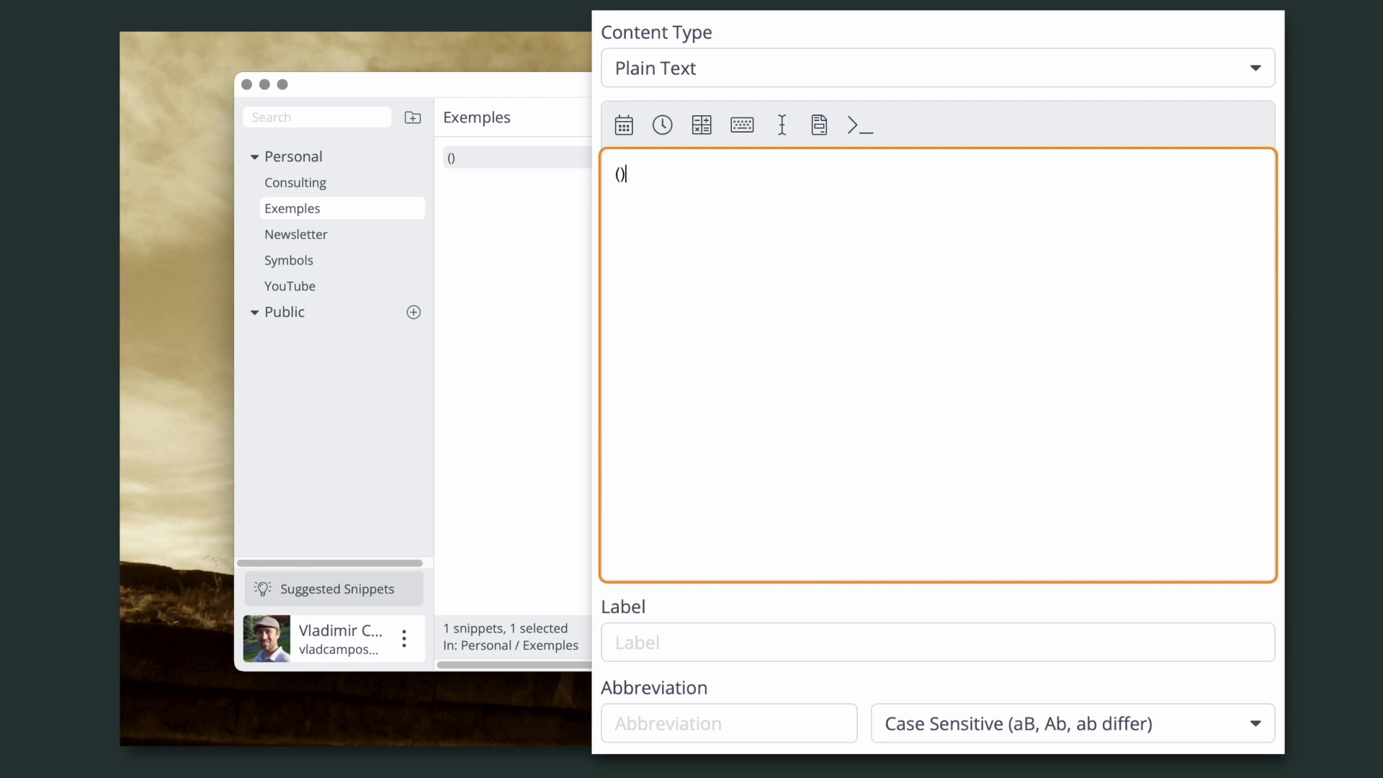
pyautogui.click(748, 131)
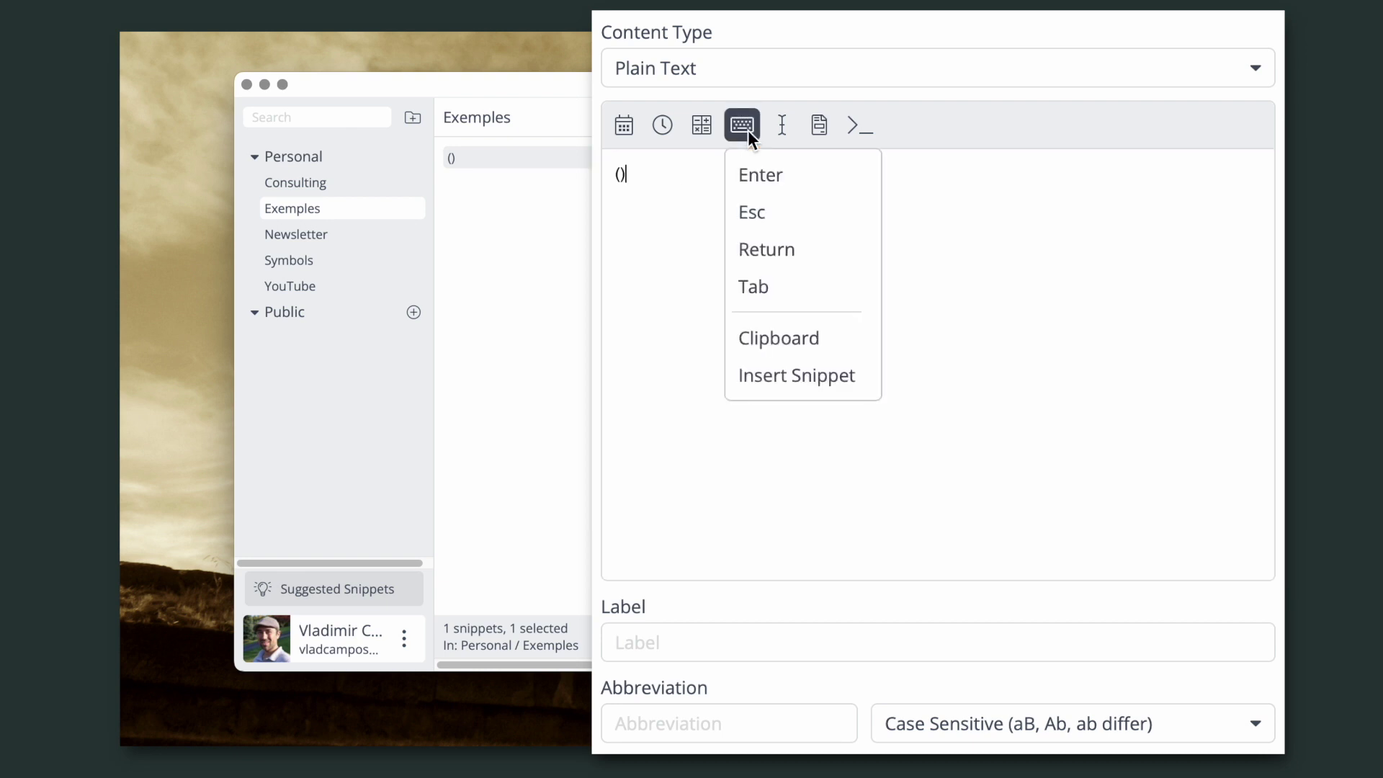
pyautogui.click(775, 284)
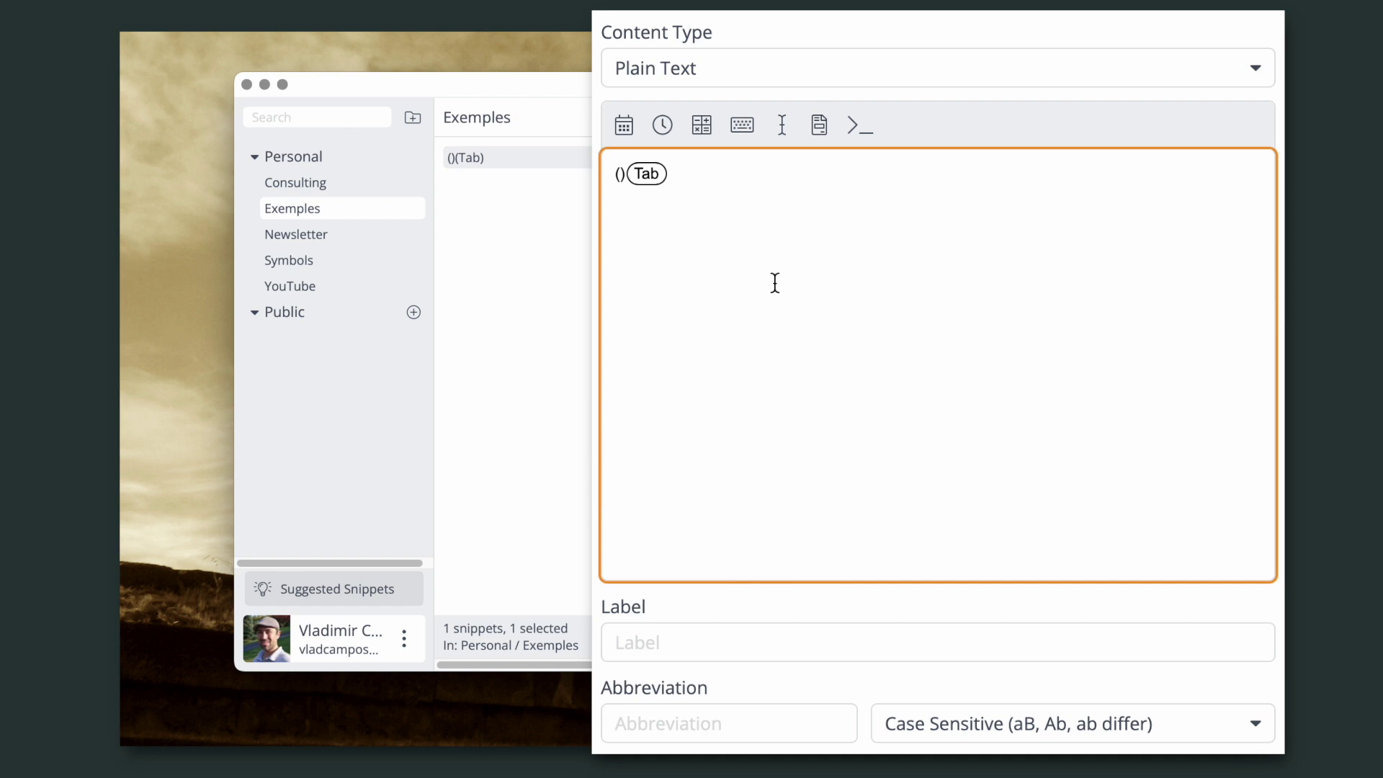
pyautogui.write('7-dad')
pyautogui.press('BackSpace')
pyautogui.write('y follow-up')
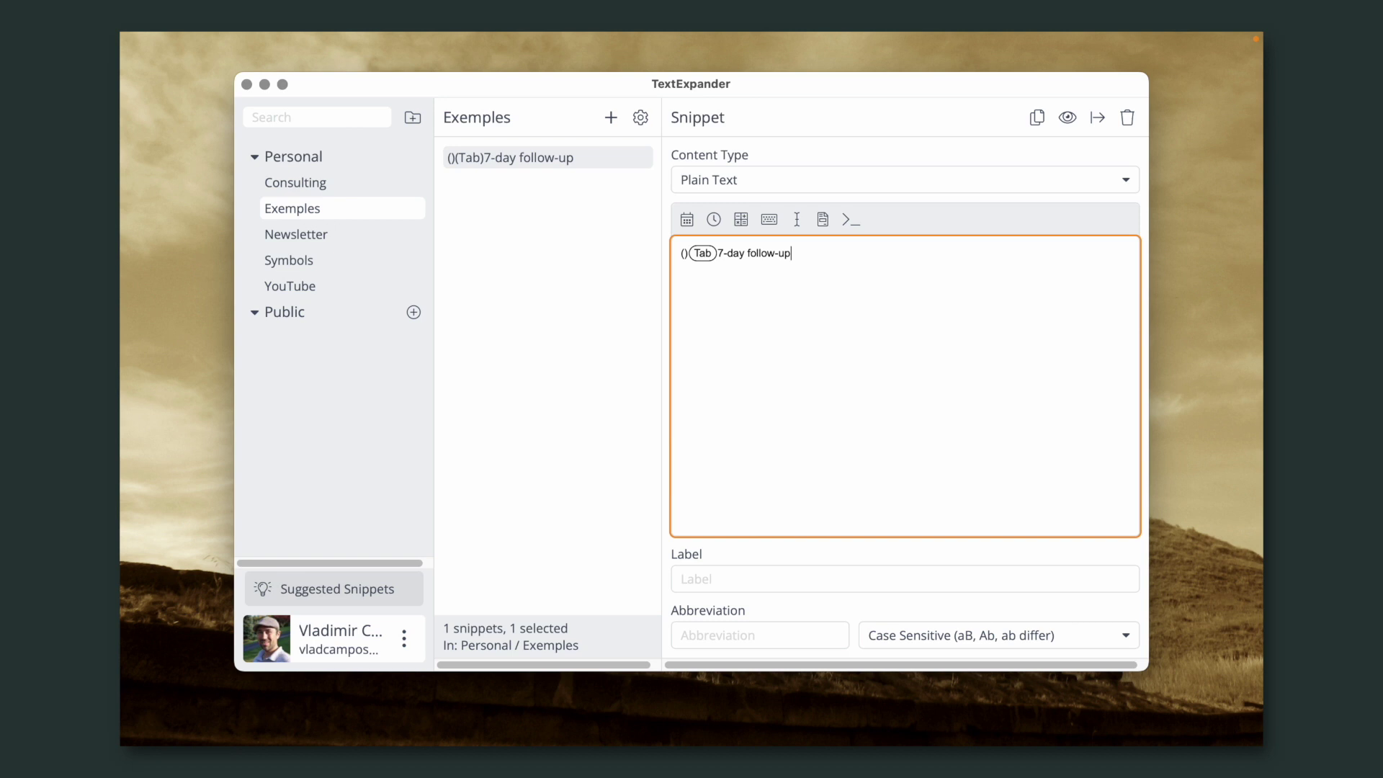
pyautogui.click(734, 579)
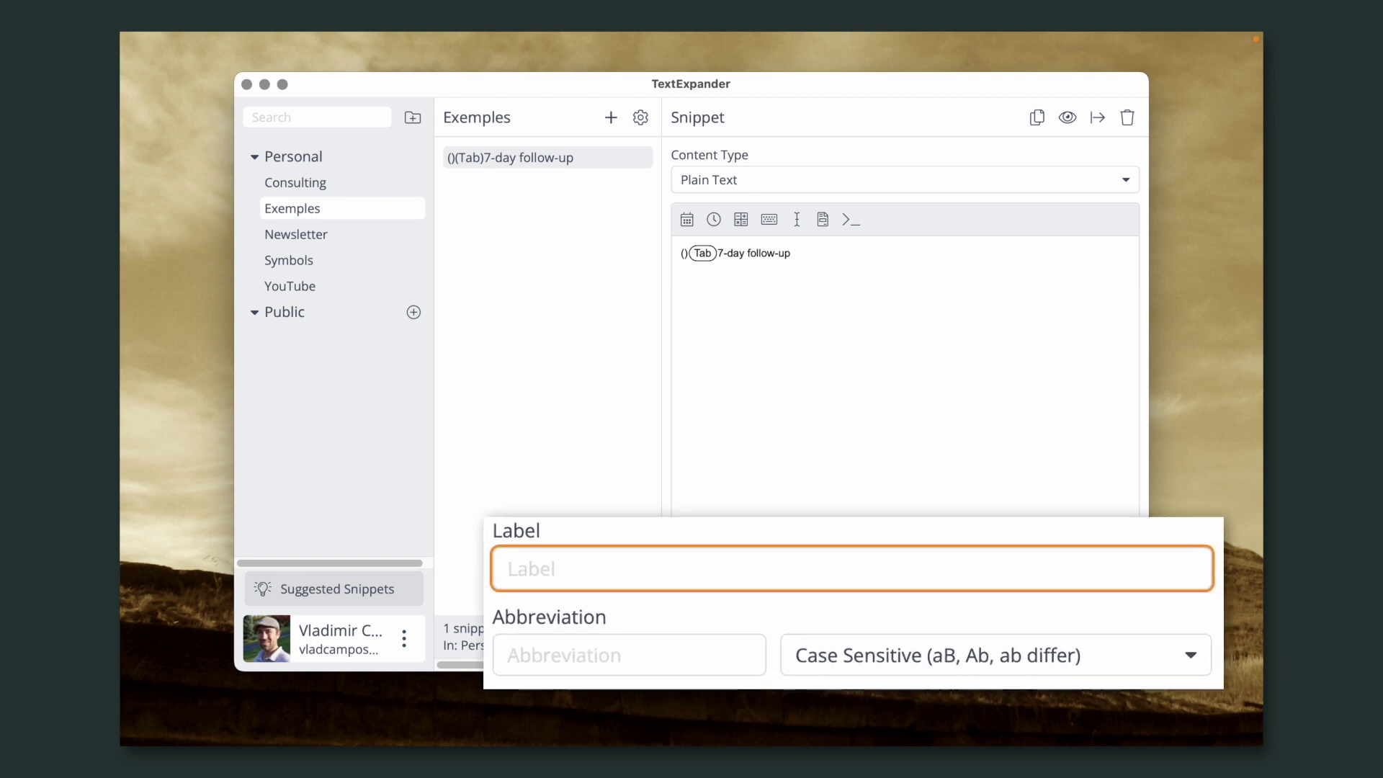
# - Give the new snippet the label '7-day'
pyautogui.write('7-da')
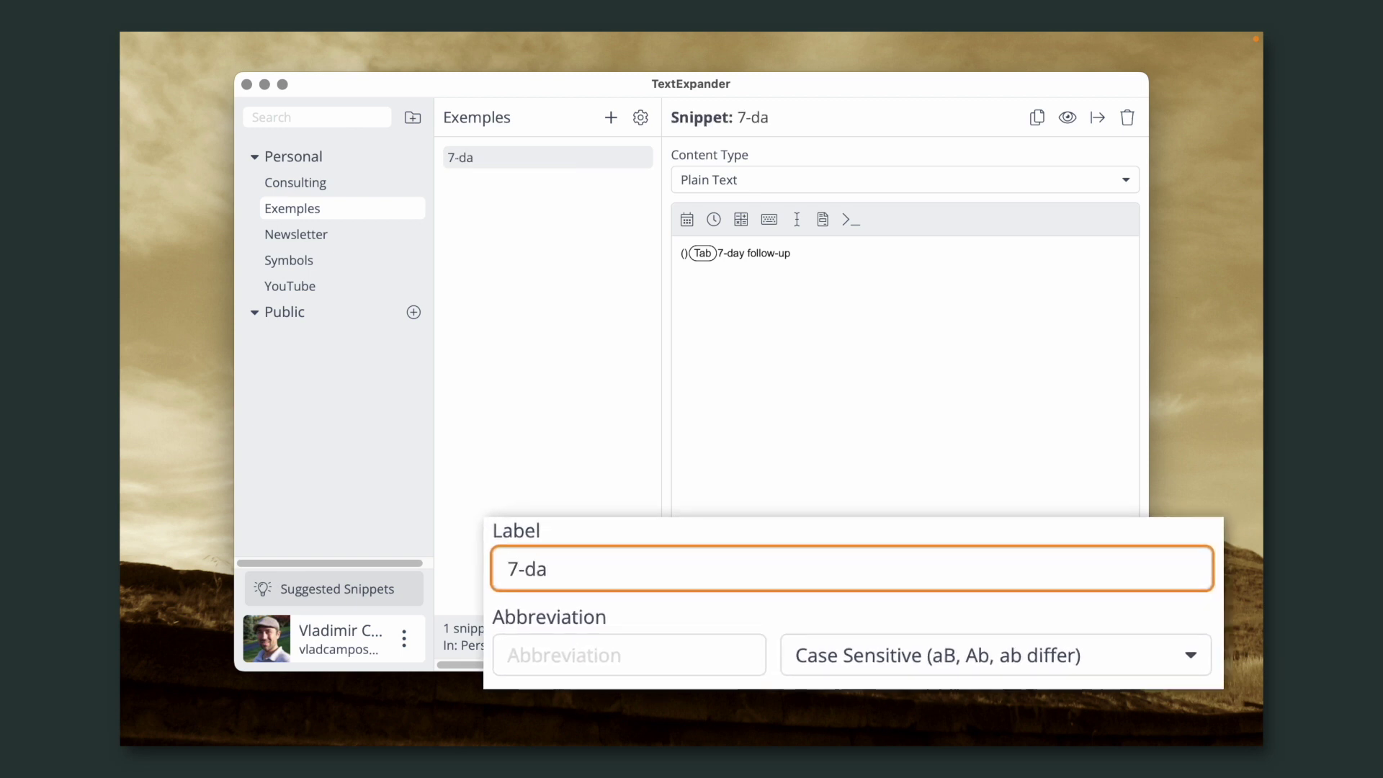
pyautogui.write('y')
pyautogui.click(638, 642)
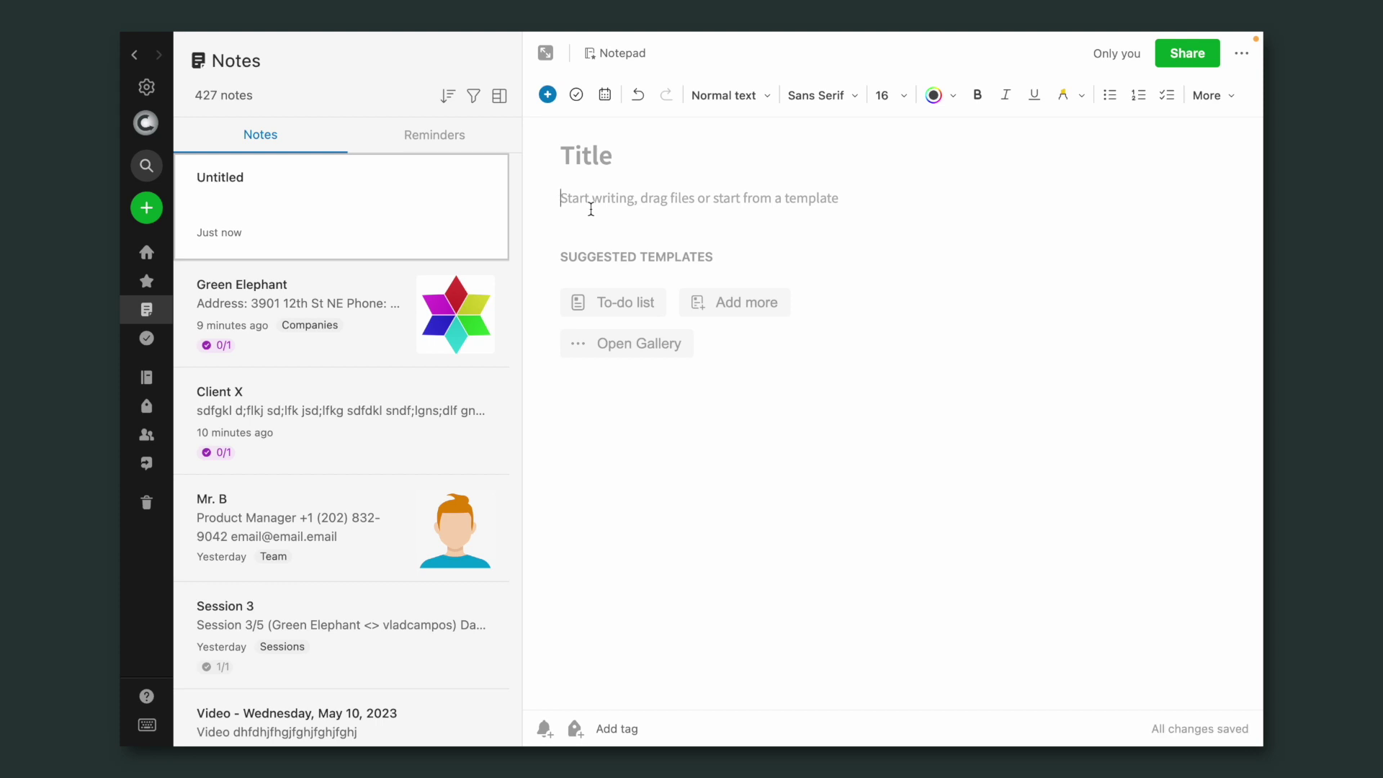
# - In the Untitled note, create a '7-day follow-up' task and type () on the line below it
pyautogui.write('7')
pyautogui.press('BackSpace')
pyautogui.hotkey('ctrl', 'alt', 'shift', 't')
pyautogui.write('7-day follow-up')
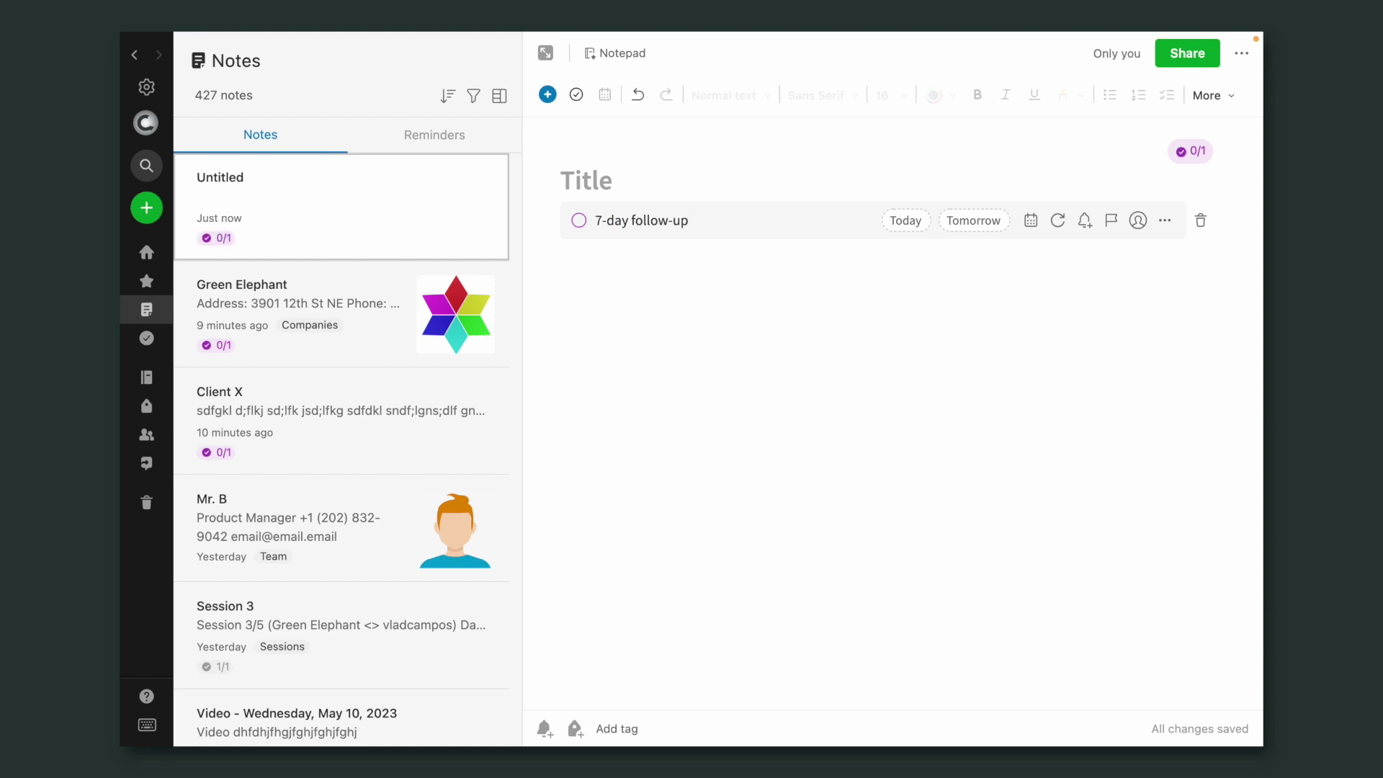
pyautogui.press('Return')
pyautogui.press('Return')
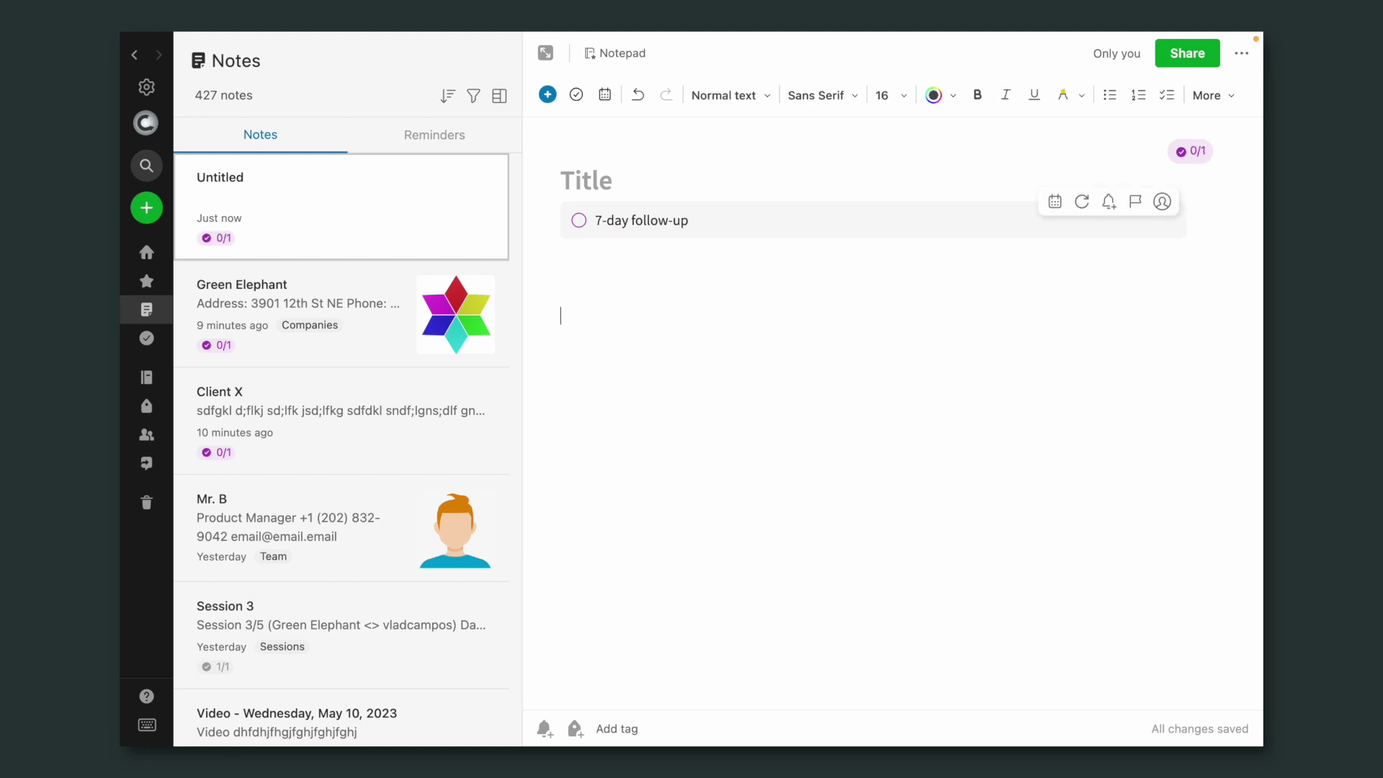
pyautogui.write('()')
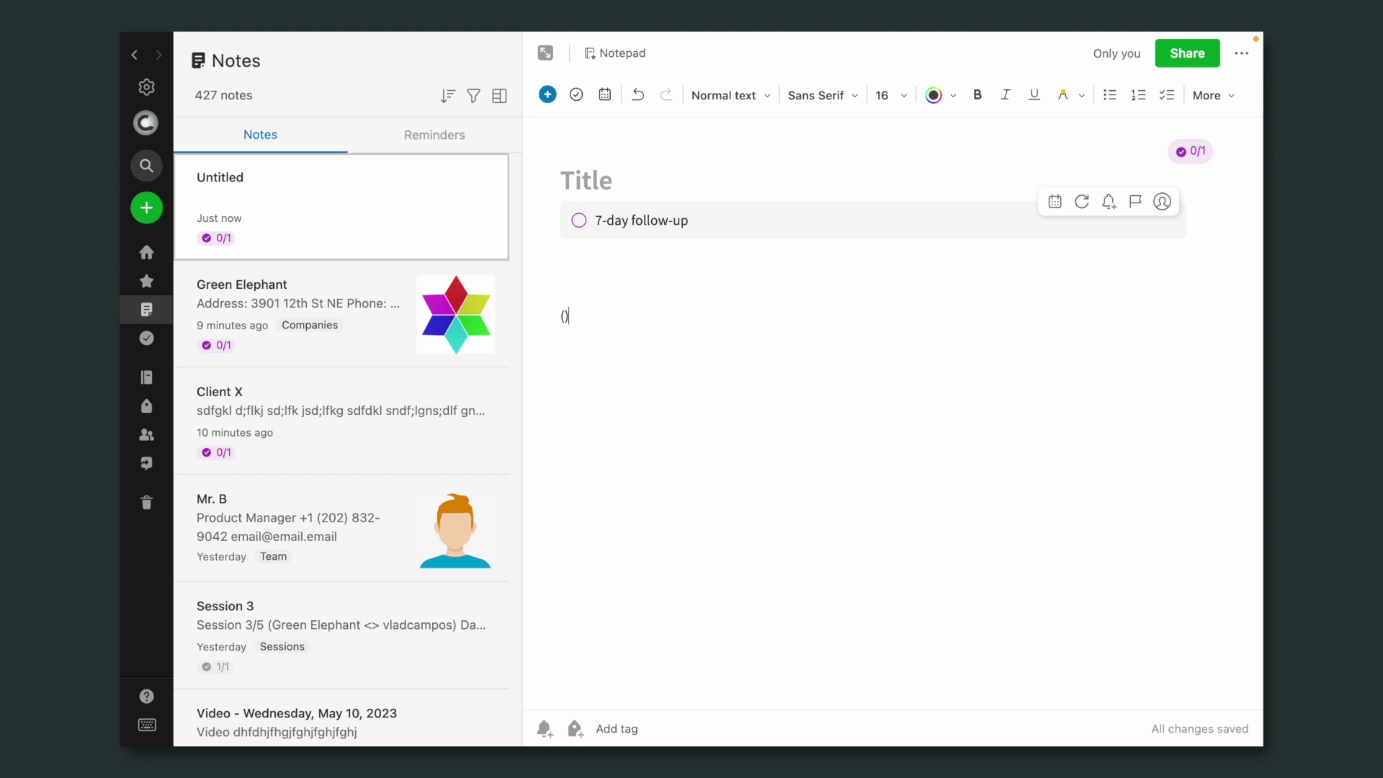